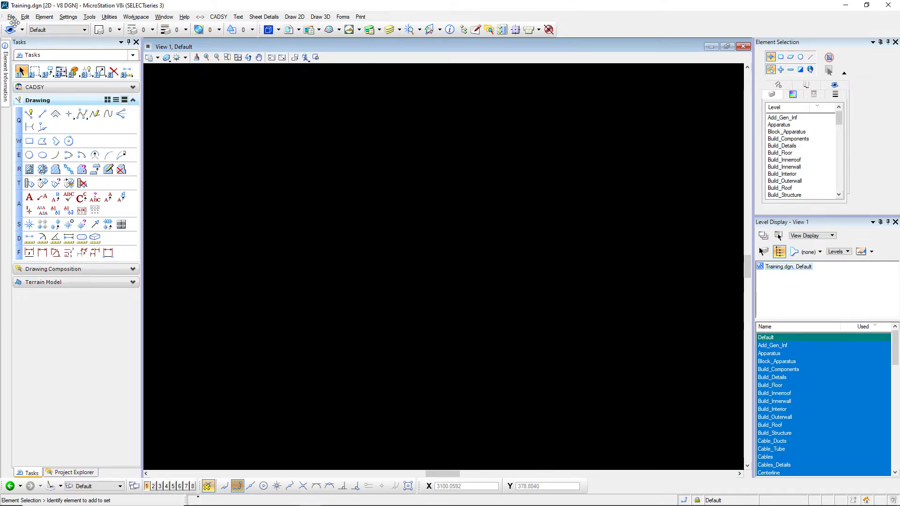
pyautogui.click(12, 18)
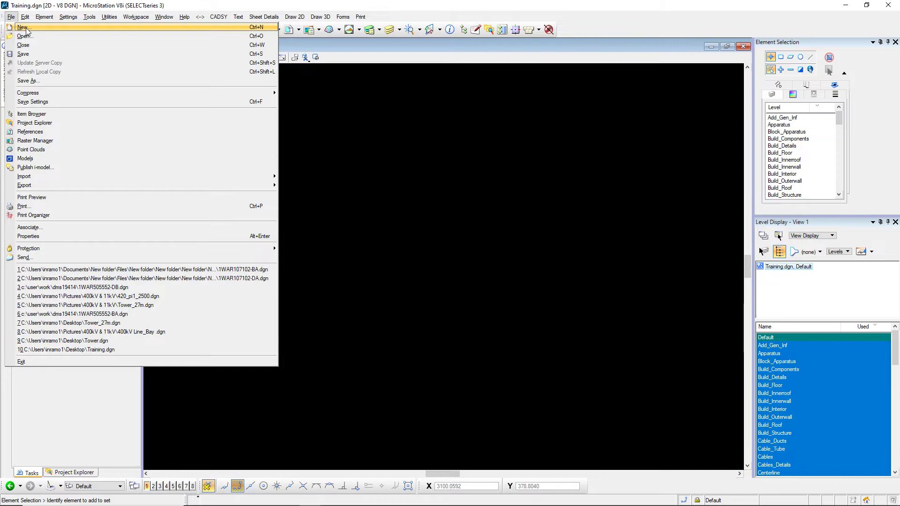
pyautogui.click(469, 164)
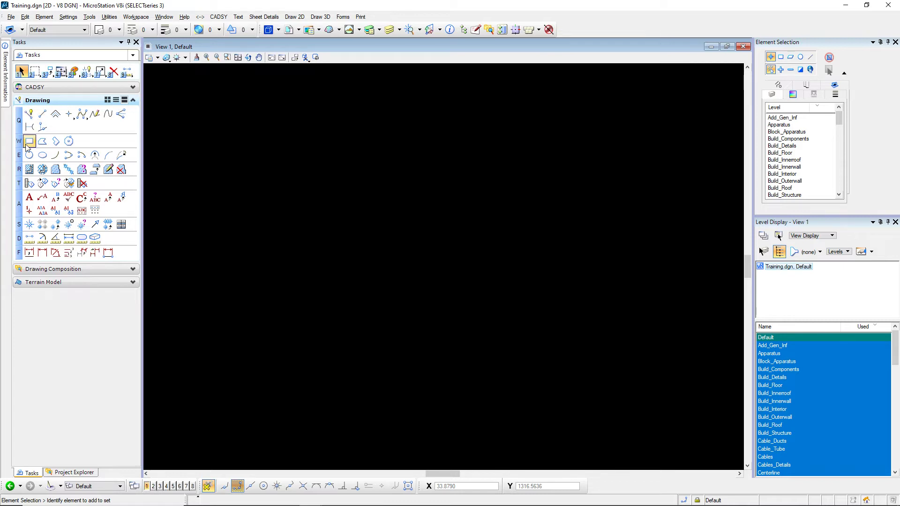
# Undo the last change to bring back the labelled line-type samples
pyautogui.hotkey('ctrl', 'z')
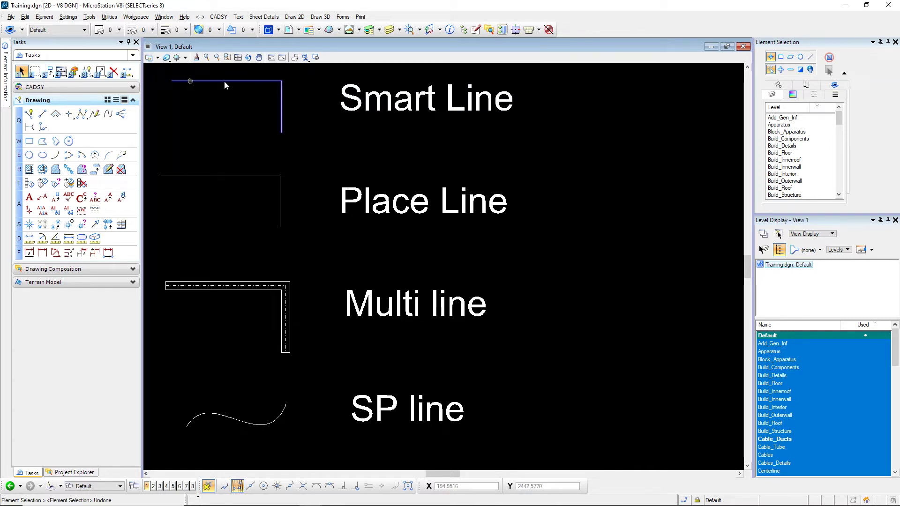
# Select the Smart Line and Place Line samples in turn to compare whether their segments form one element or separate lines
pyautogui.moveTo(284, 124)
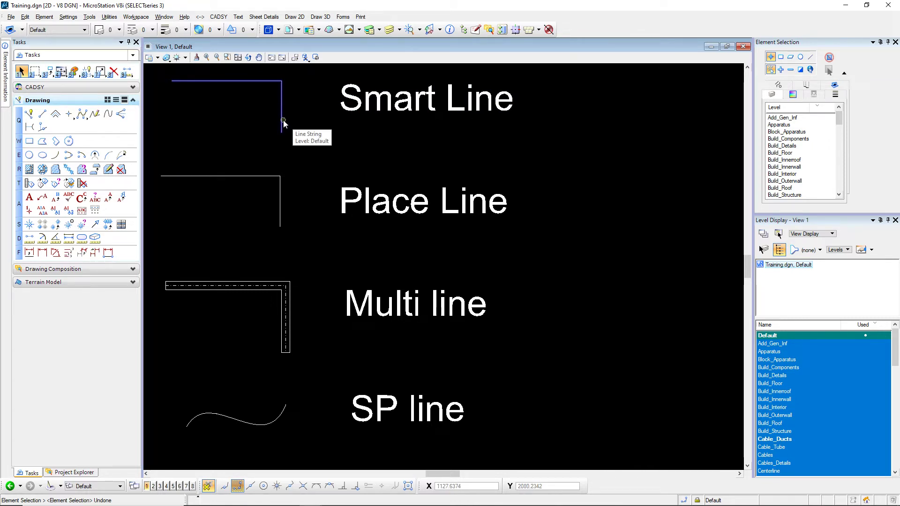
pyautogui.click(189, 81)
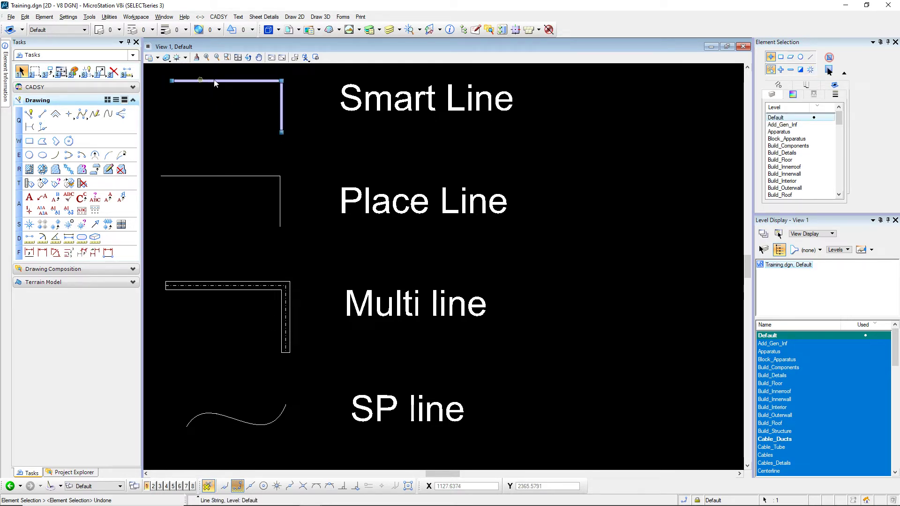
pyautogui.click(302, 156)
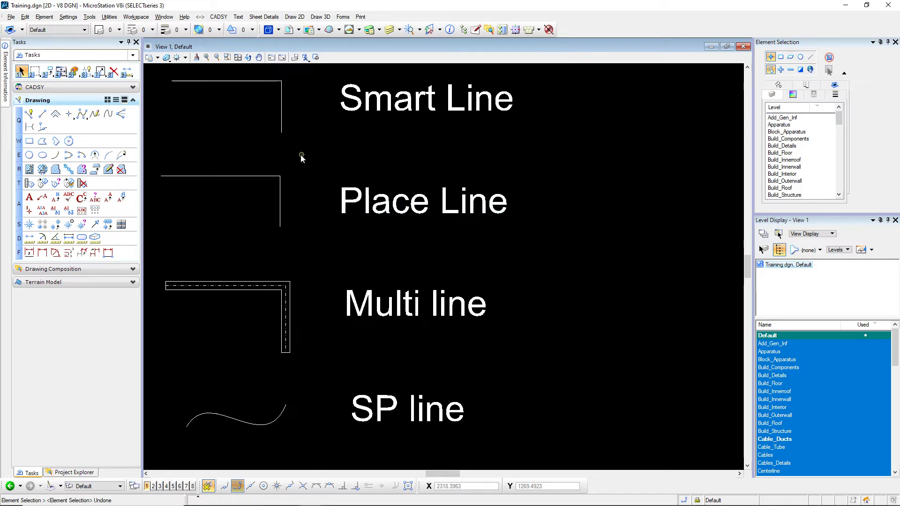
pyautogui.click(277, 197)
pyautogui.click(267, 168)
pyautogui.click(204, 178)
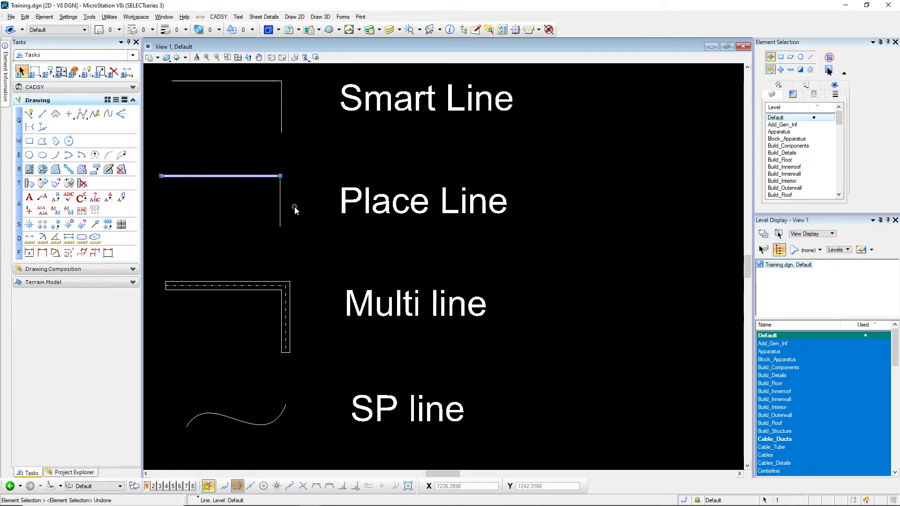
pyautogui.click(420, 261)
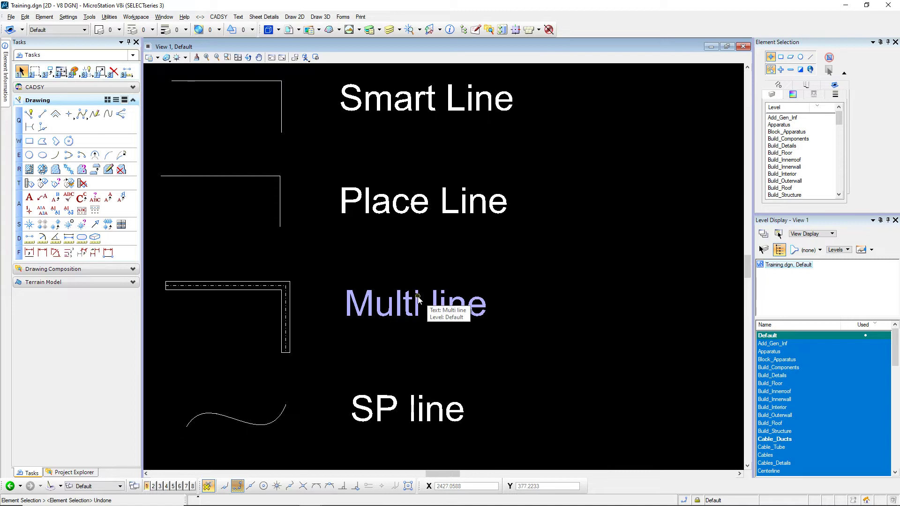
# Select the Multi line sample to examine how its parallel lines behave as one element, and clear the selection
pyautogui.click(290, 287)
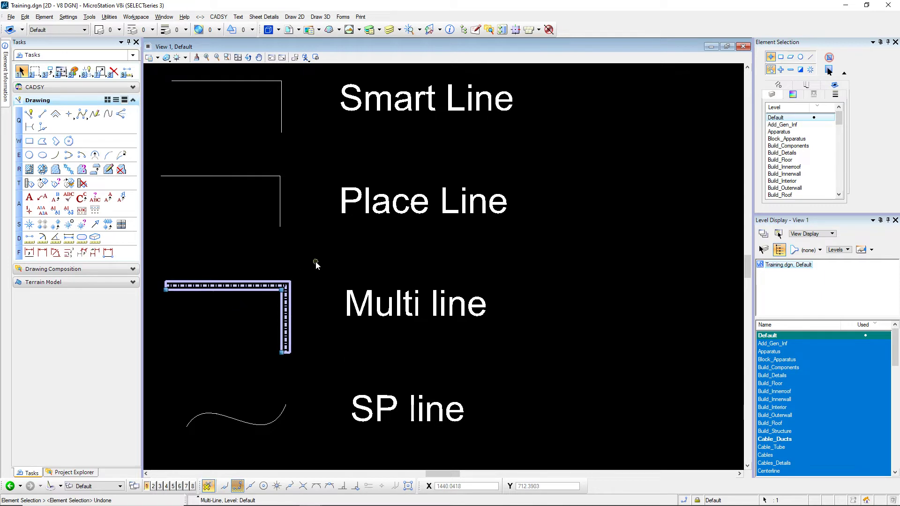
pyautogui.click(555, 318)
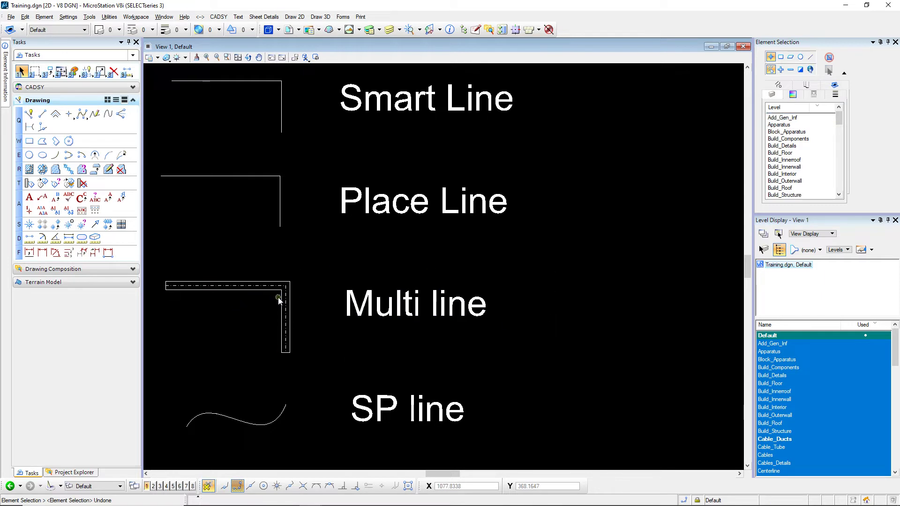
pyautogui.click(247, 289)
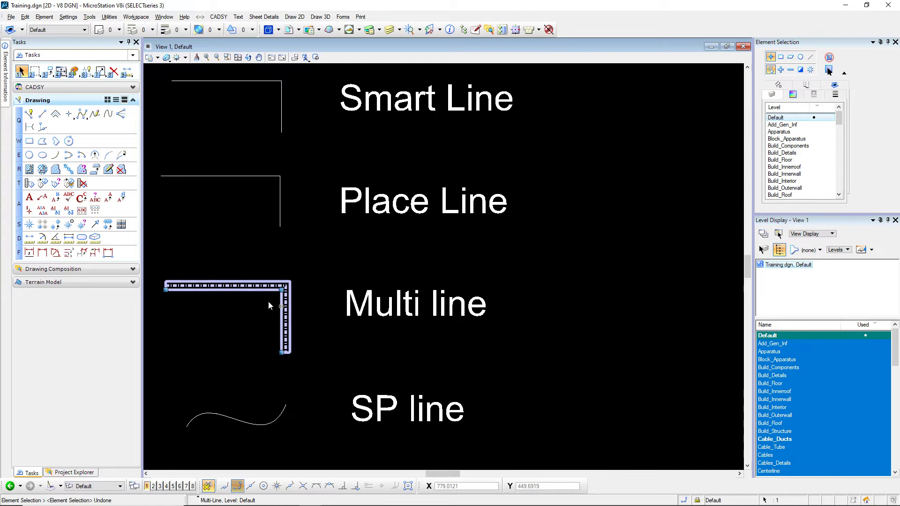
pyautogui.click(373, 347)
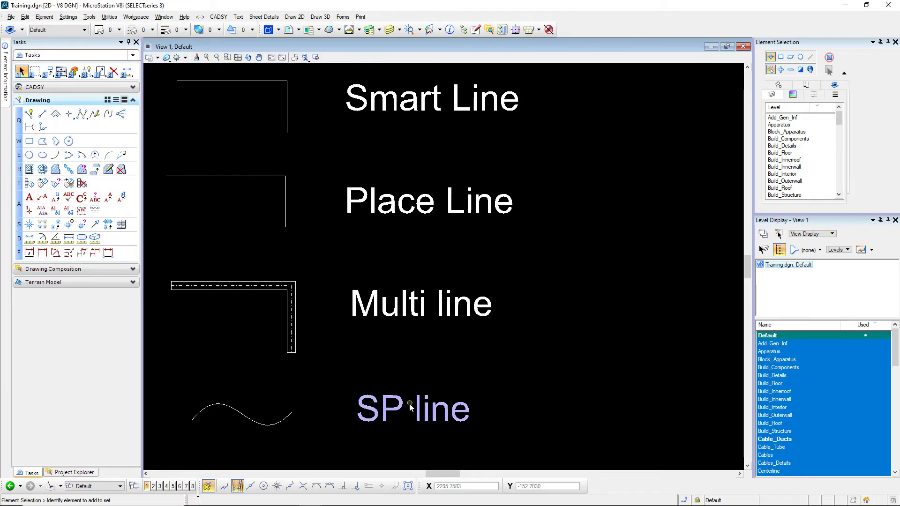
# Try reshaping the SP line curve by moving its upper and lower control points, and undo the changes
pyautogui.click(199, 415)
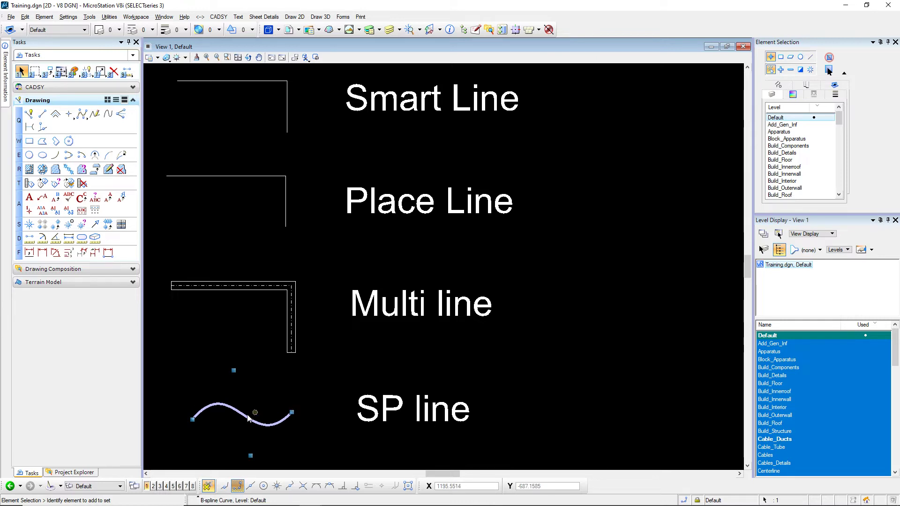
pyautogui.click(234, 370)
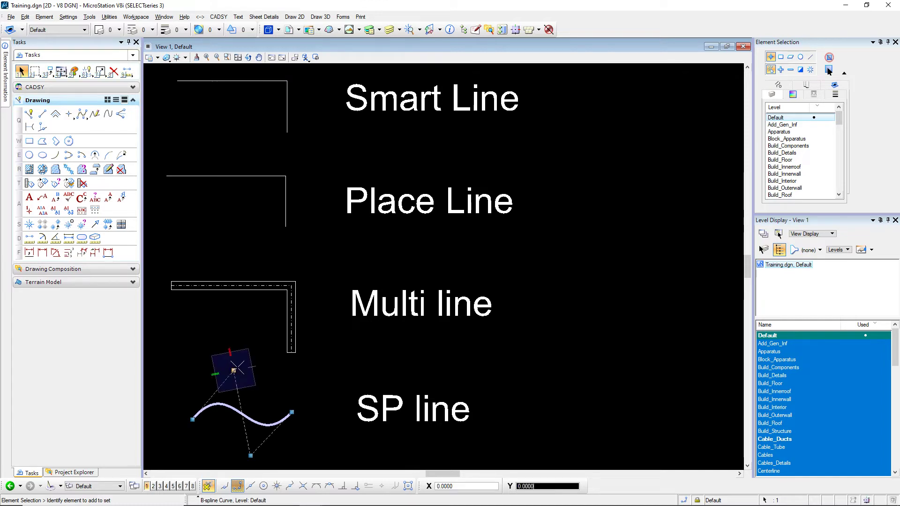
pyautogui.click(233, 344)
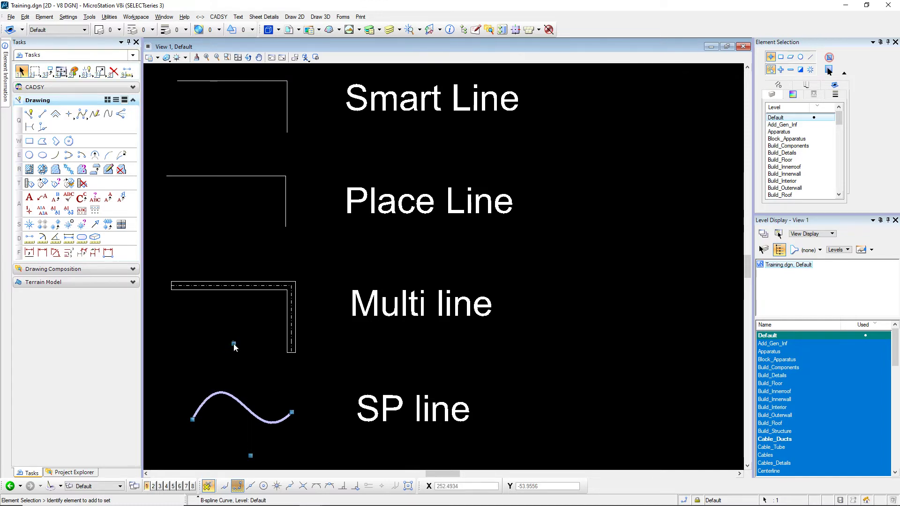
pyautogui.click(250, 455)
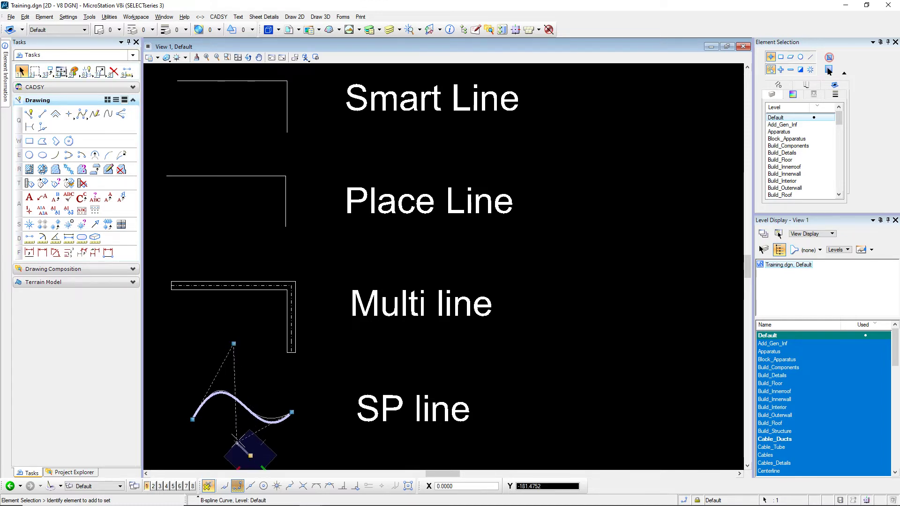
pyautogui.click(229, 452)
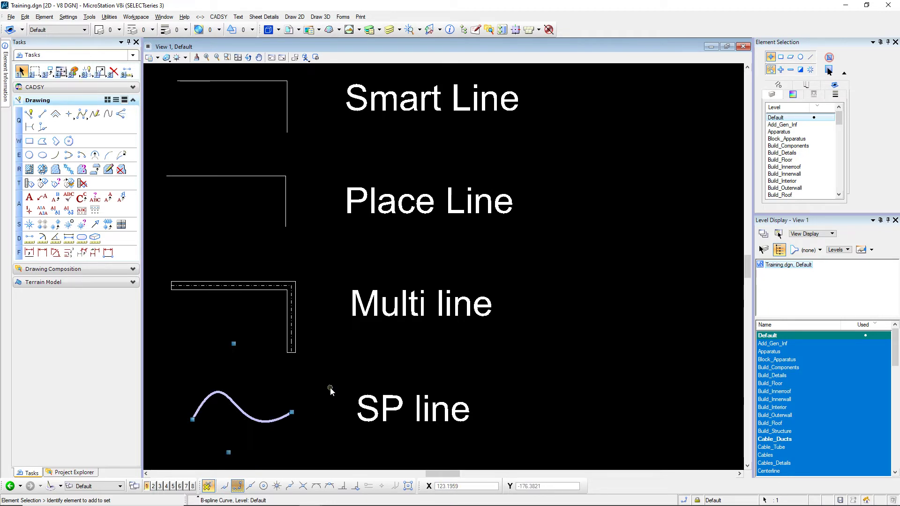
pyautogui.click(322, 389)
pyautogui.hotkey('ctrl', 'z')
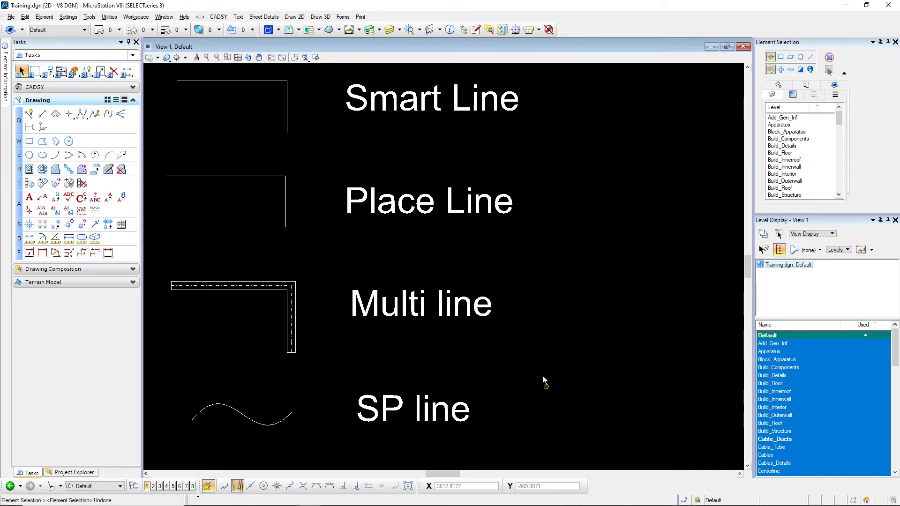
# Draw a horizontal SmartLine about 996 units long beside the Smart Line label
pyautogui.click(28, 115)
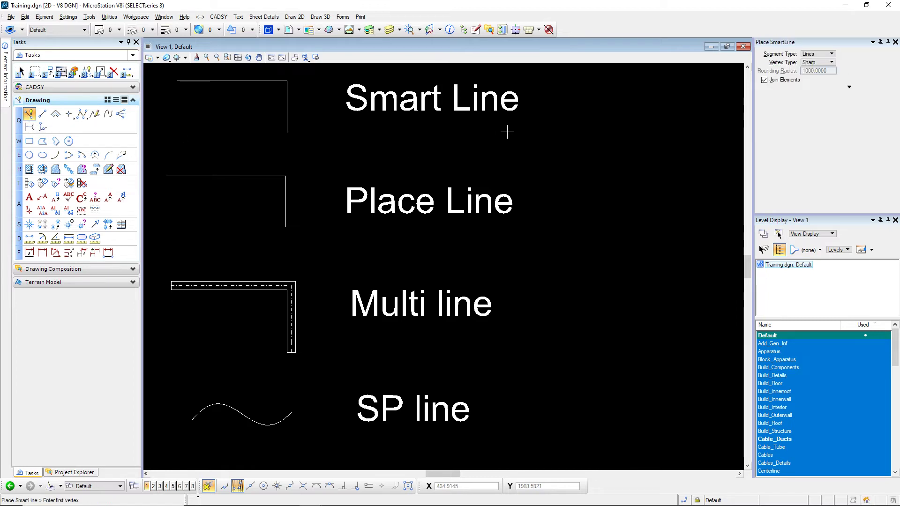
pyautogui.click(561, 89)
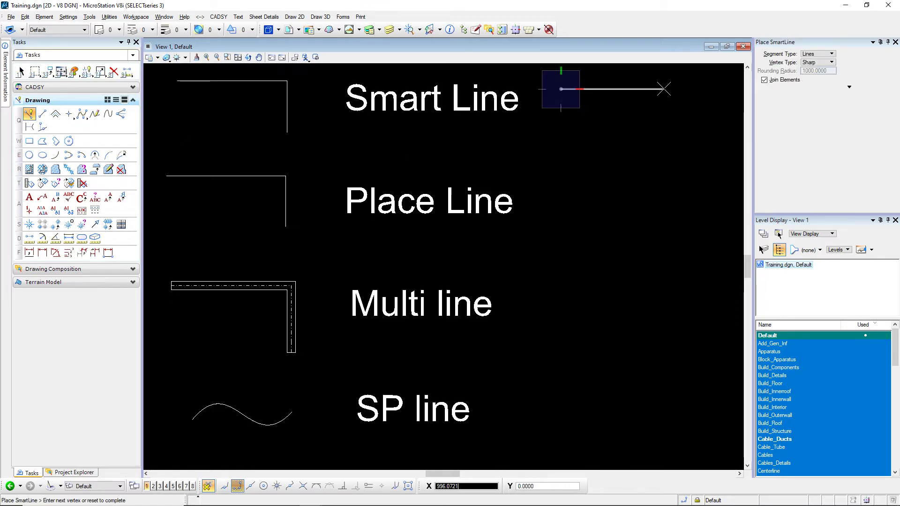
pyautogui.click(663, 89)
pyautogui.rightClick(663, 89)
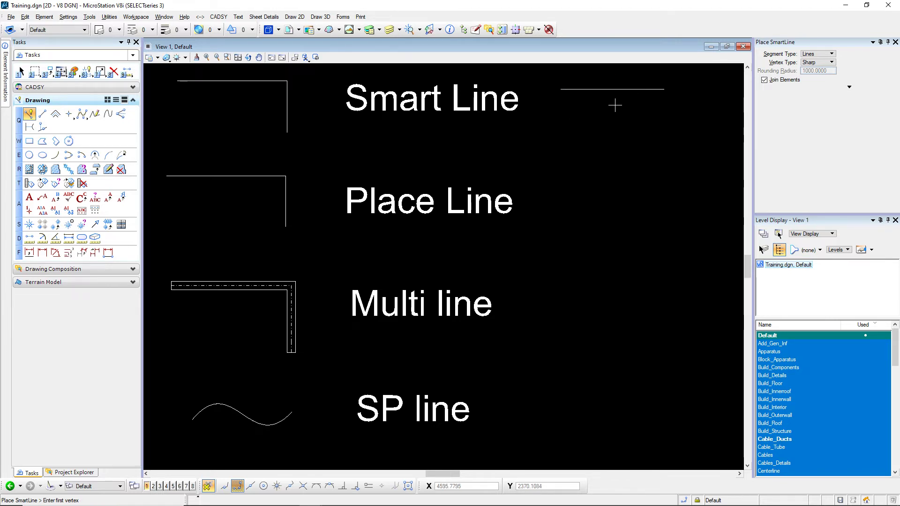
# Draw a closed SmartLine rectangle about 996 by 385 units below the new horizontal line, and select it to check its grouping
pyautogui.click(562, 103)
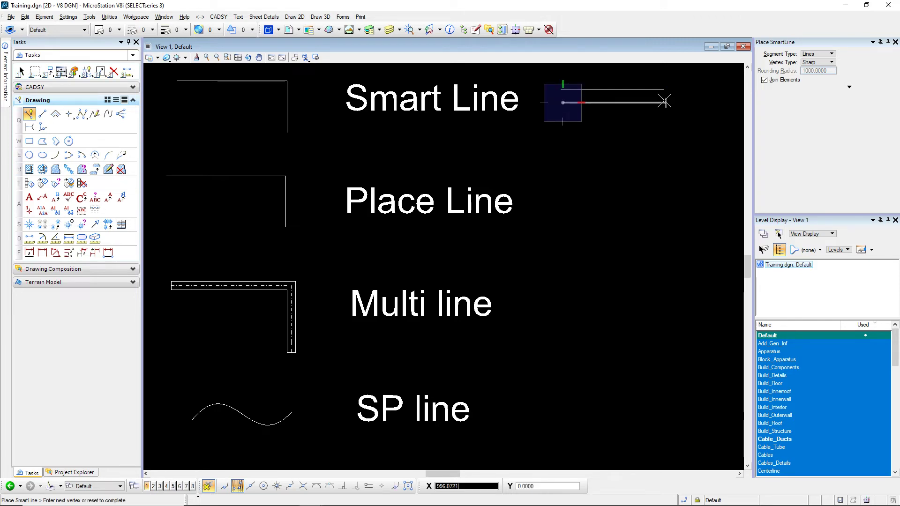
pyautogui.click(665, 102)
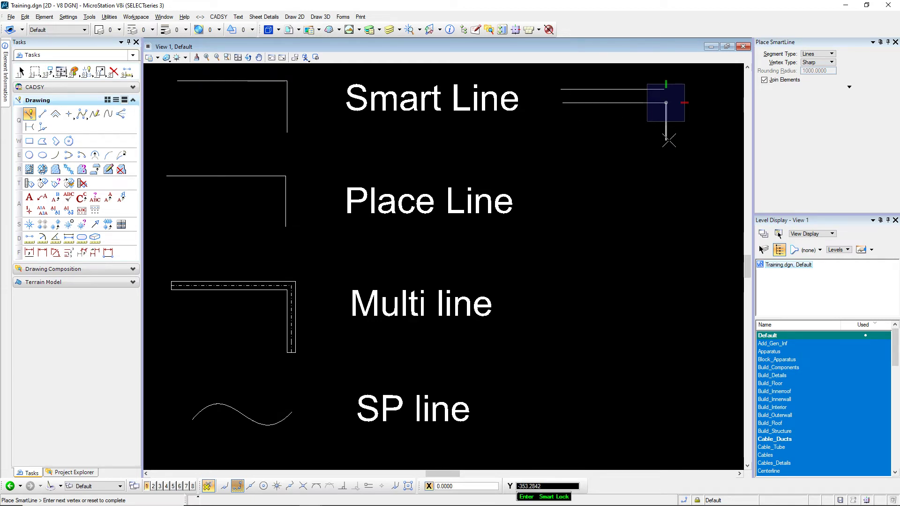
pyautogui.click(665, 142)
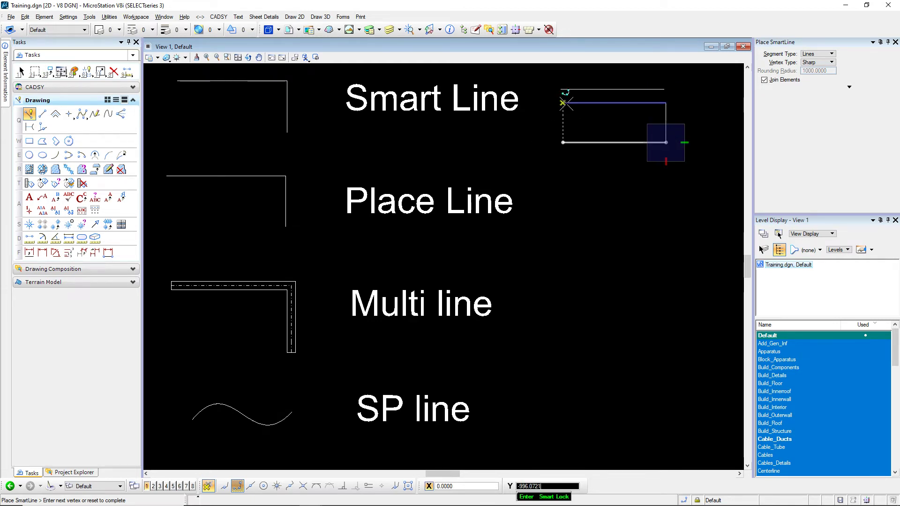
pyautogui.click(563, 142)
pyautogui.click(562, 103)
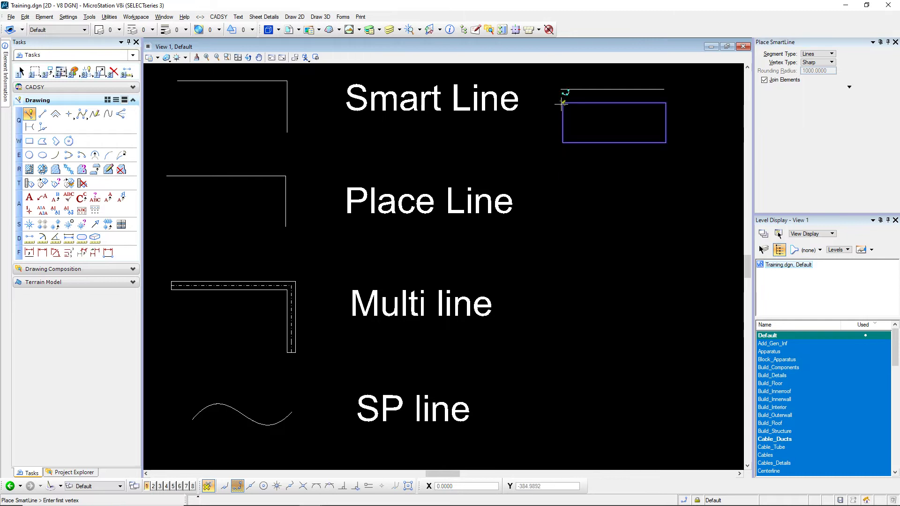
pyautogui.press('Escape')
pyautogui.click(648, 103)
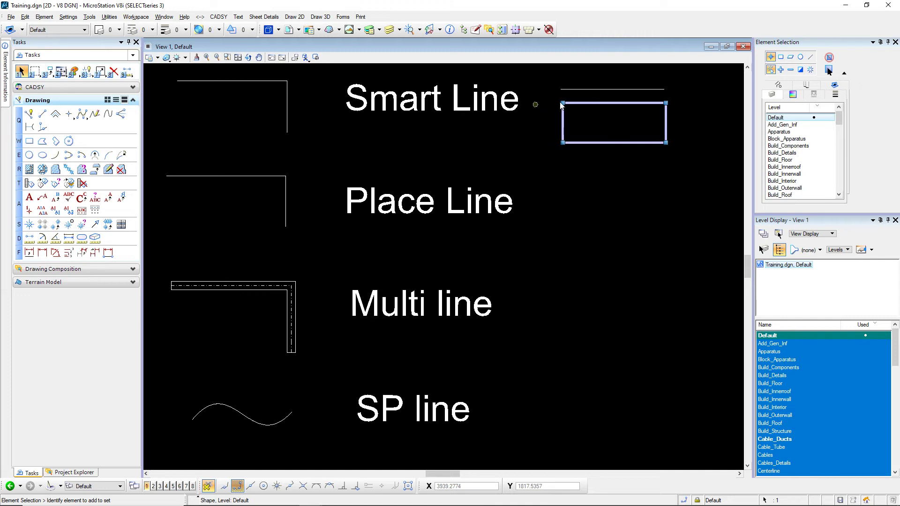
pyautogui.click(633, 165)
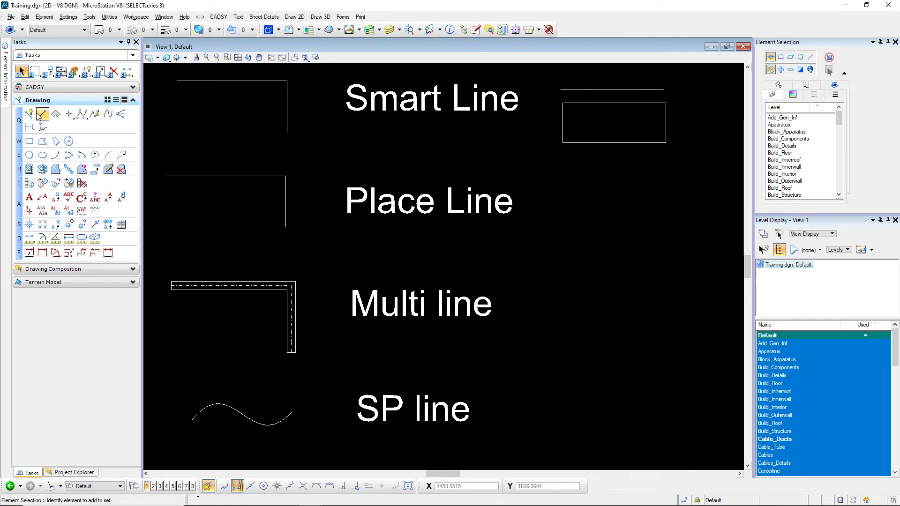
# Draw a rectangle about 439 units tall from four Place Line segments beside the Place Line label
pyautogui.click(39, 115)
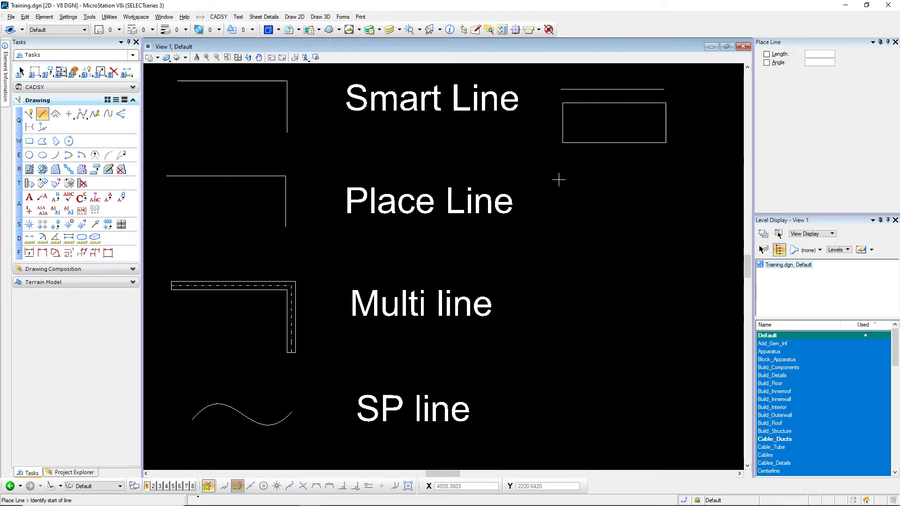
pyautogui.click(561, 194)
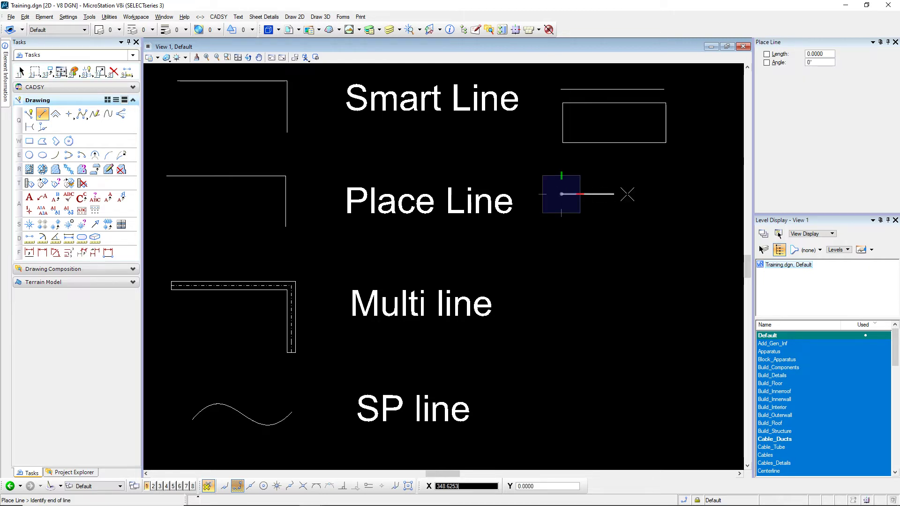
pyautogui.click(663, 195)
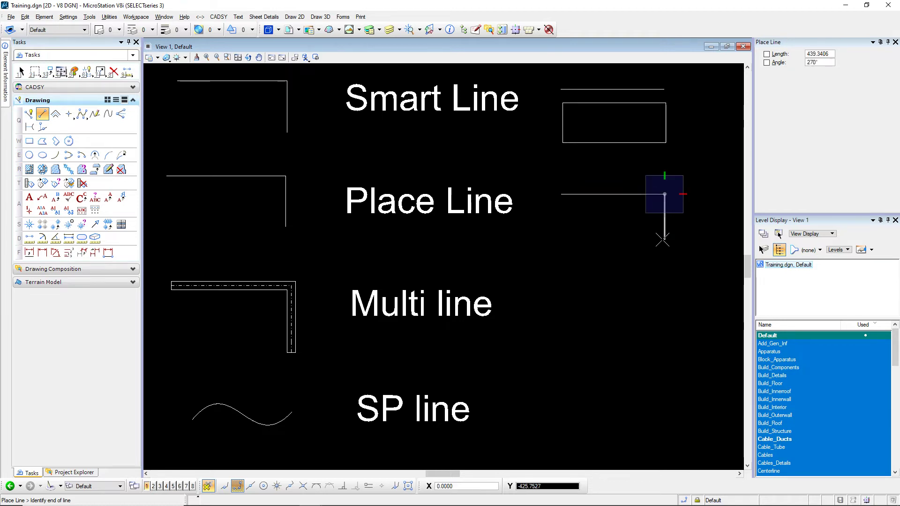
pyautogui.click(664, 239)
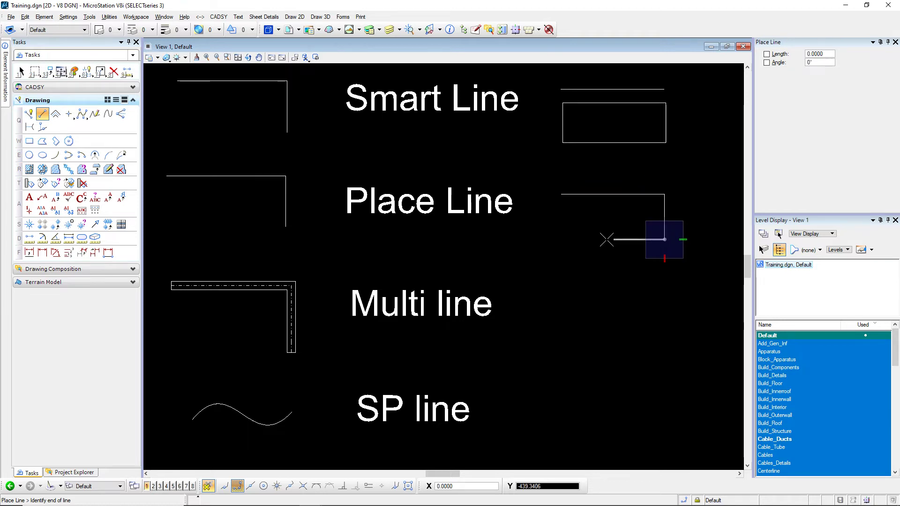
pyautogui.click(561, 240)
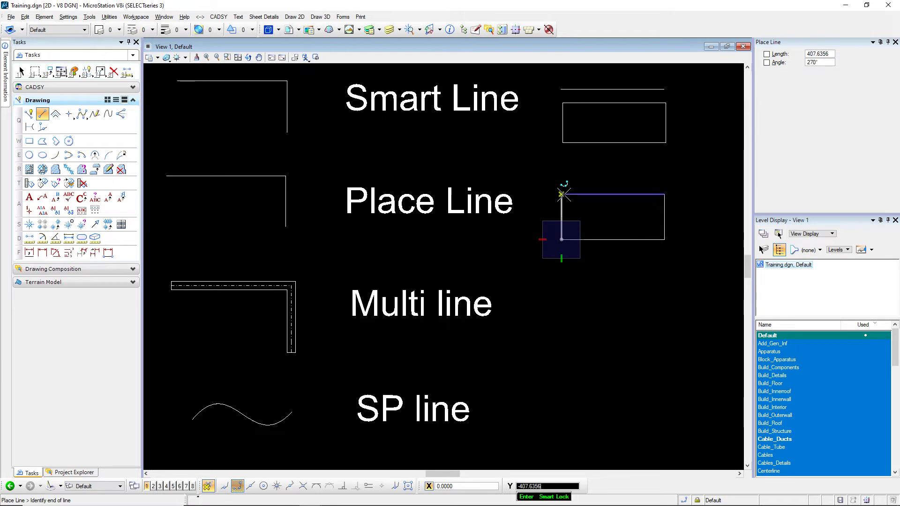
pyautogui.click(561, 194)
pyautogui.rightClick(560, 194)
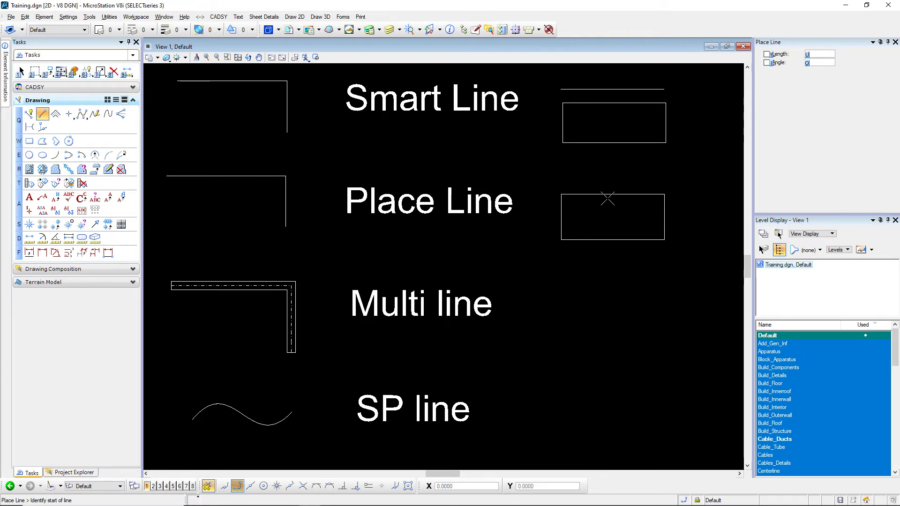
pyautogui.press('Escape')
# Select the SmartLine rectangle and the upper side of the Place Line rectangle to compare how each is grouped
pyautogui.click(589, 102)
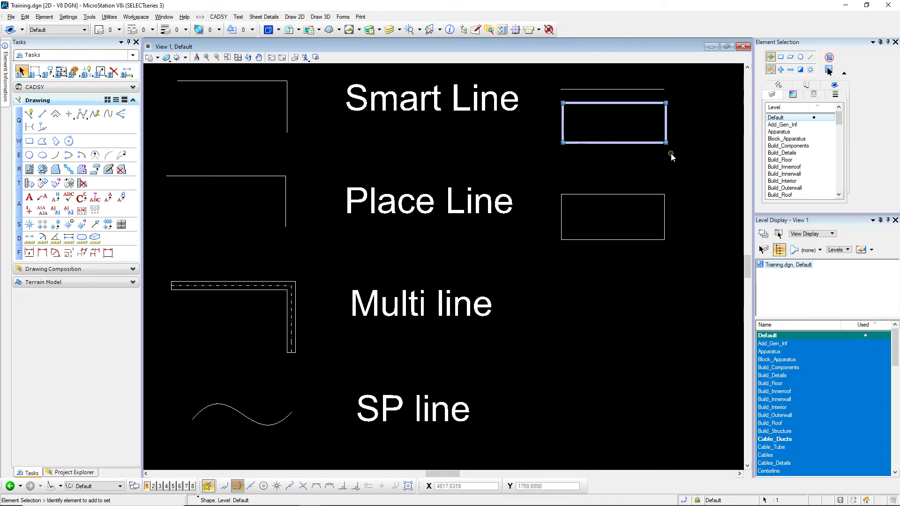
pyautogui.click(617, 194)
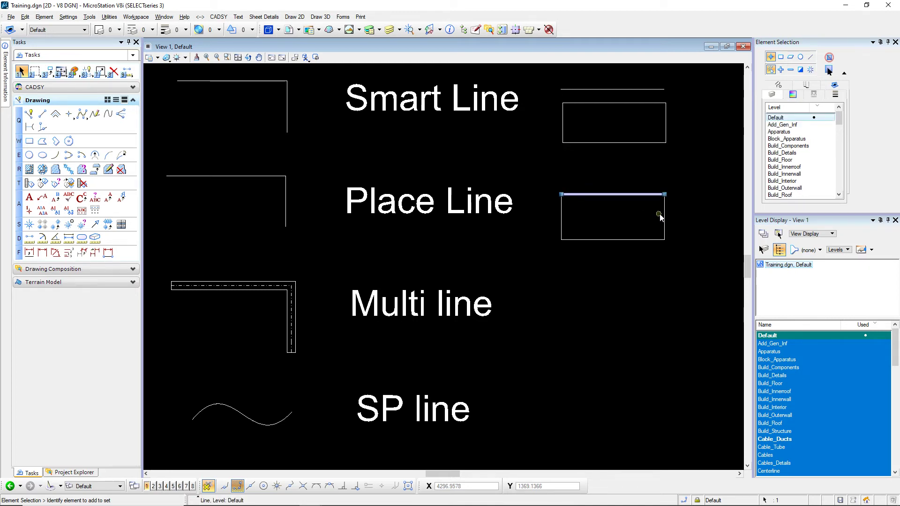
# Select the lower and left sides of the Place Line rectangle separately to check their grouping, and clear the selection
pyautogui.click(643, 239)
pyautogui.click(561, 208)
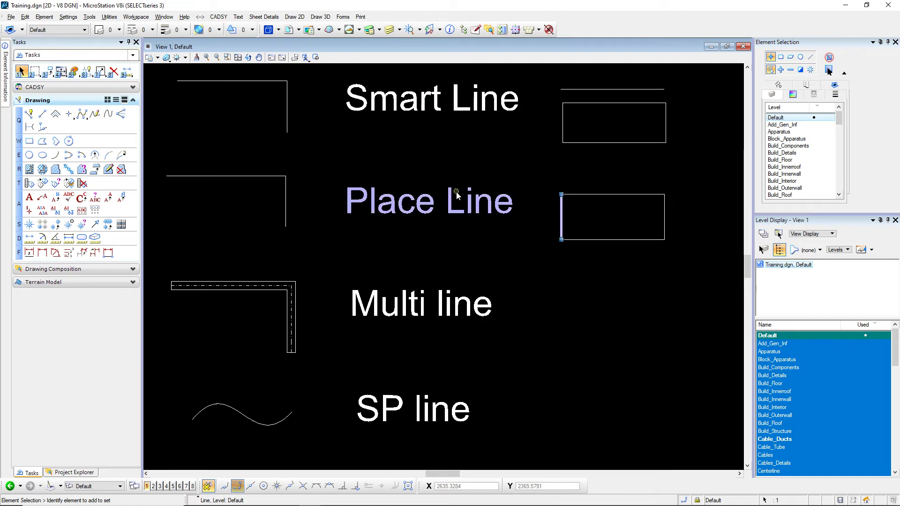
pyautogui.click(612, 275)
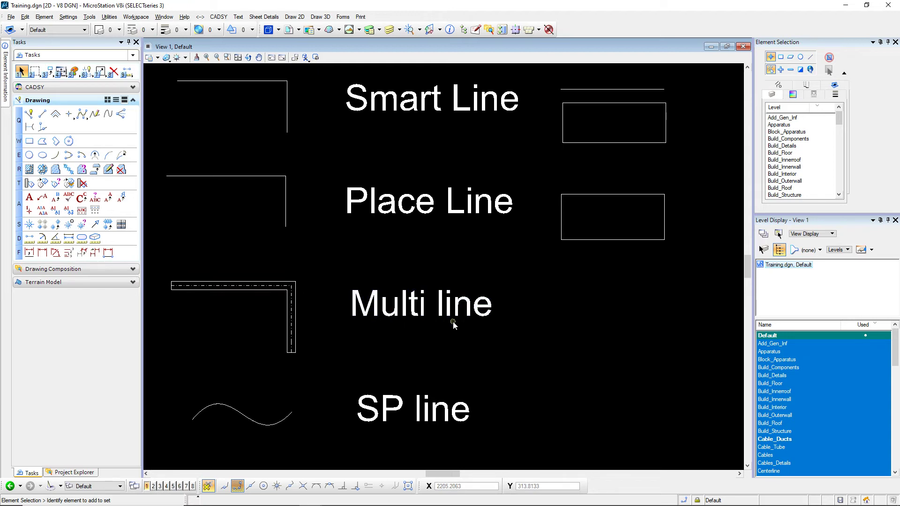
# Draw a horizontal multi-line about 1295 units long in style W080 beside the Multi line label
pyautogui.click(56, 117)
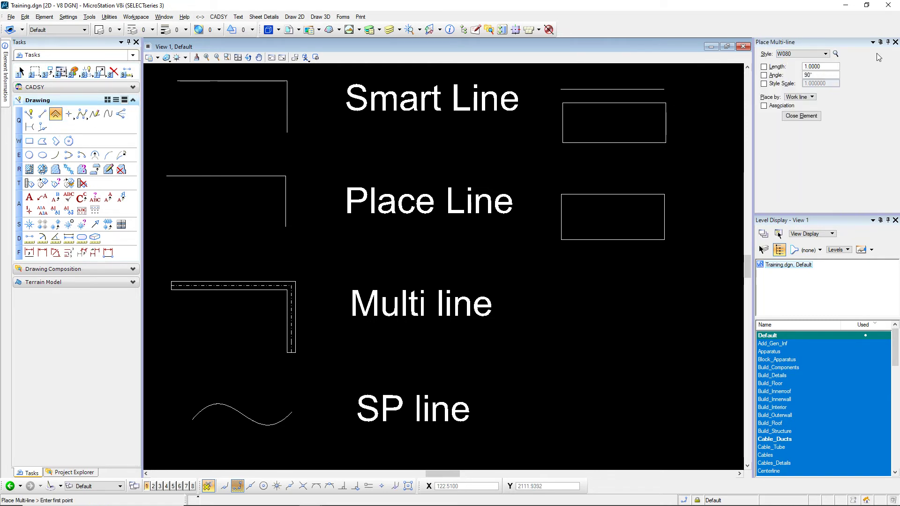
pyautogui.click(810, 54)
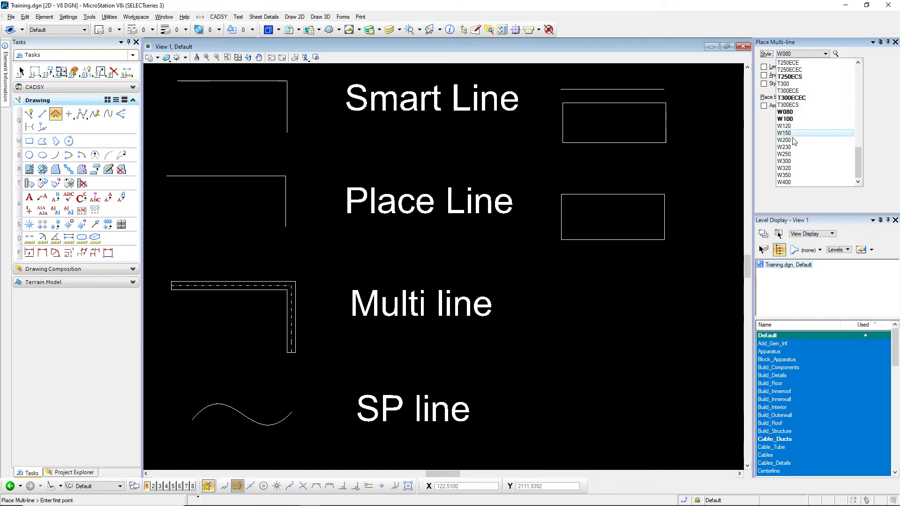
pyautogui.moveTo(859, 170); pyautogui.dragTo(856, 86)
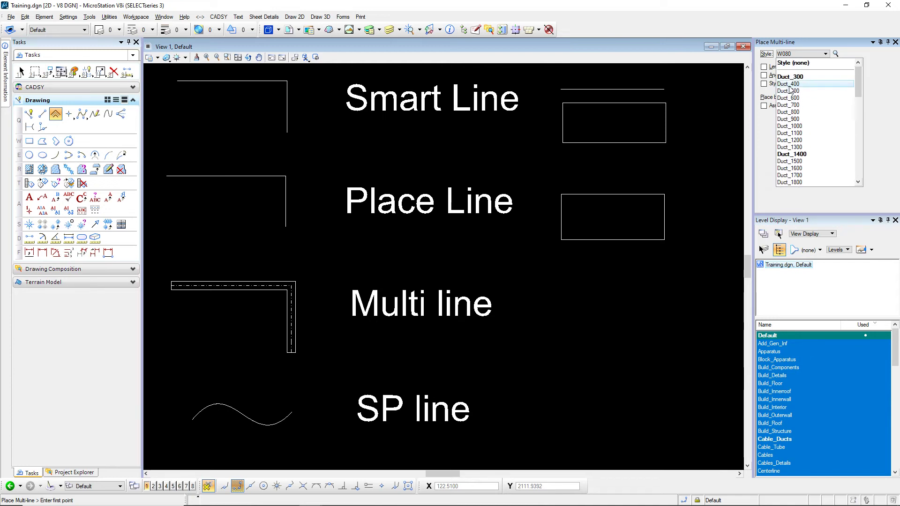
pyautogui.moveTo(862, 83); pyautogui.dragTo(862, 145)
pyautogui.moveTo(862, 159); pyautogui.dragTo(862, 167)
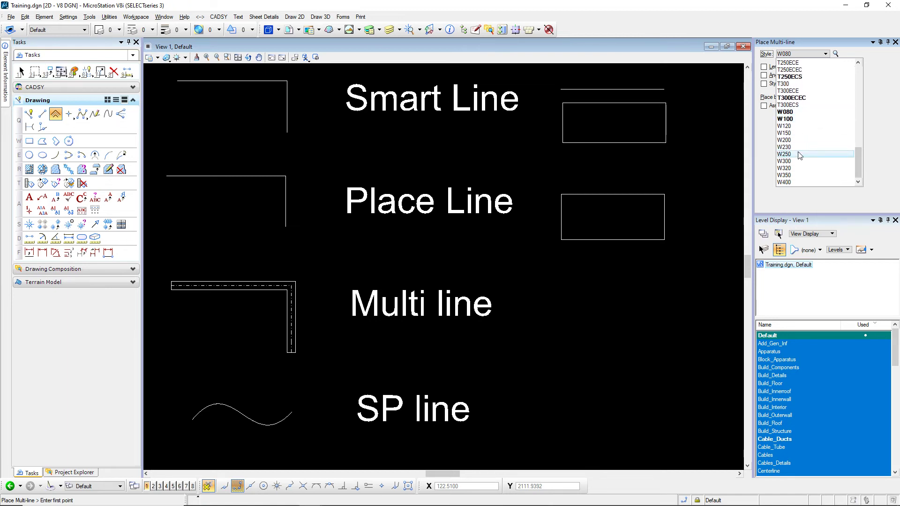
pyautogui.click(799, 113)
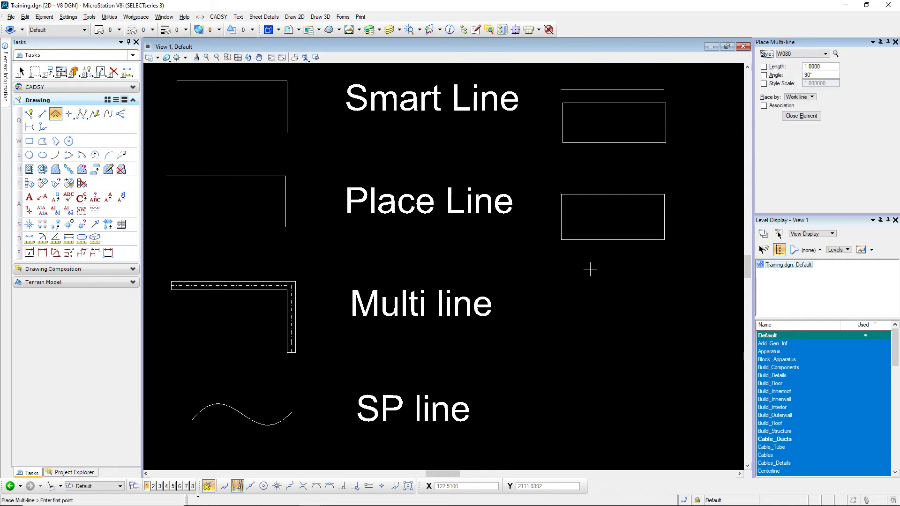
pyautogui.click(543, 303)
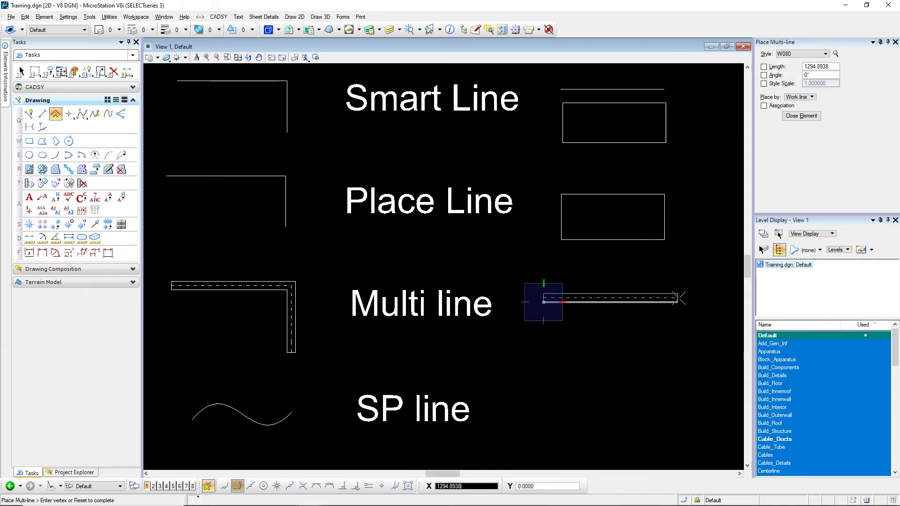
pyautogui.click(679, 298)
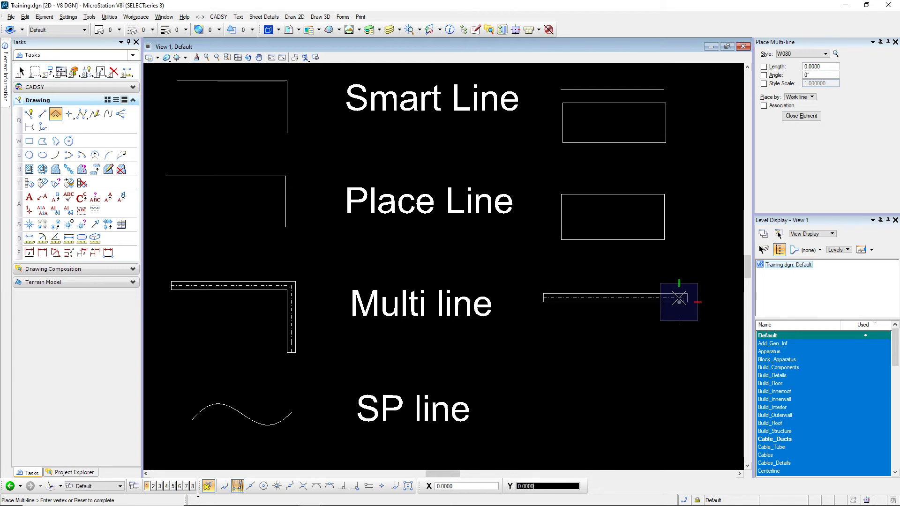
pyautogui.rightClick(692, 308)
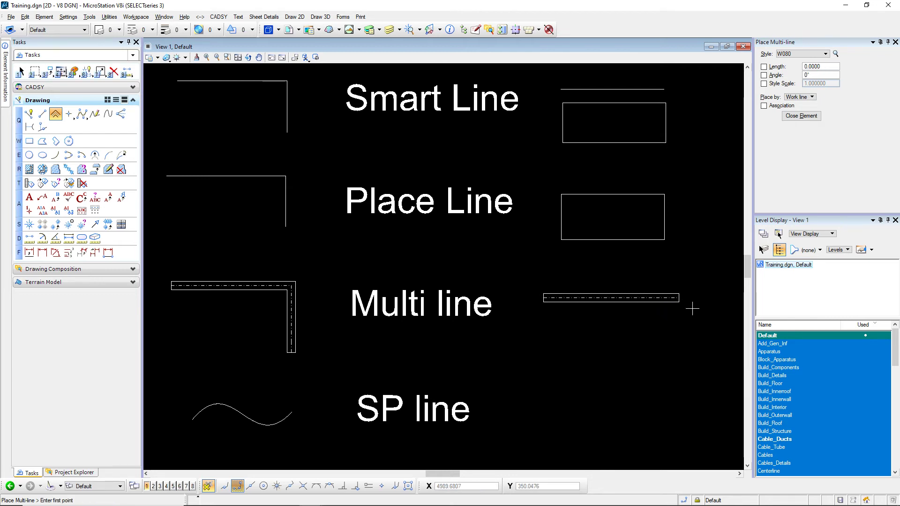
# Draw a closed multi-line rectangle about 1308 by 611 units in style W080 below the horizontal multi-line
pyautogui.click(543, 329)
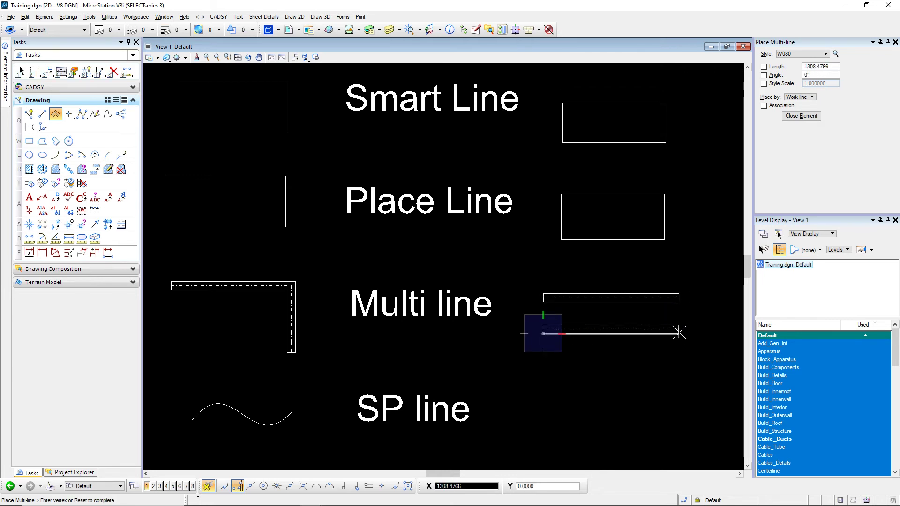
pyautogui.click(679, 329)
pyautogui.click(679, 393)
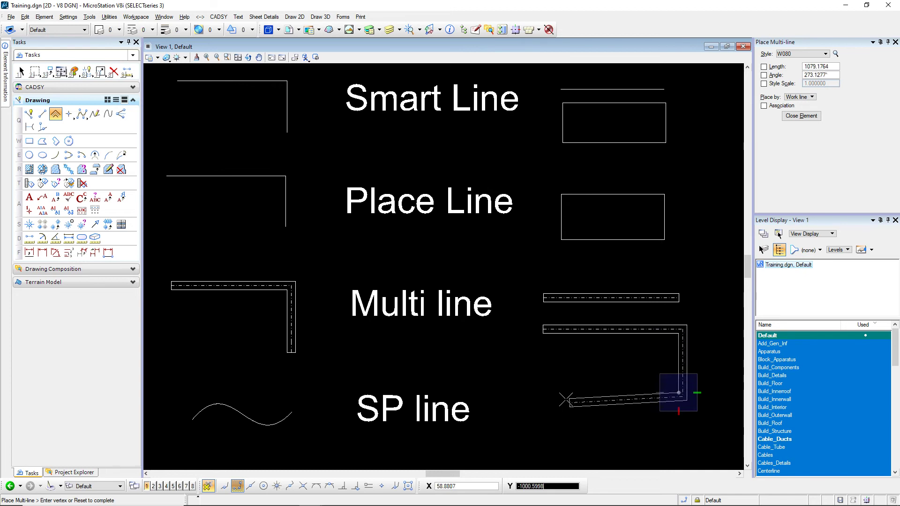
pyautogui.click(539, 393)
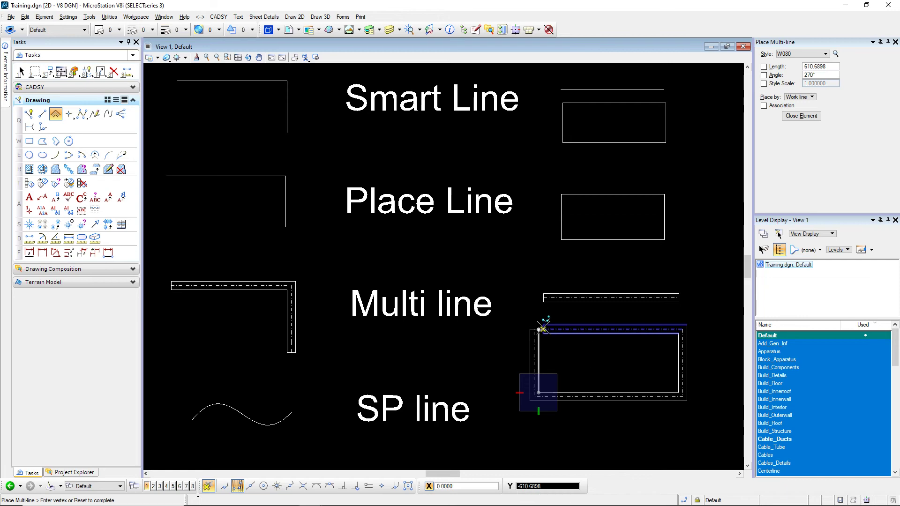
pyautogui.click(541, 325)
pyautogui.press('Escape')
# Select the multi-line rectangle as one element and delete it
pyautogui.click(551, 330)
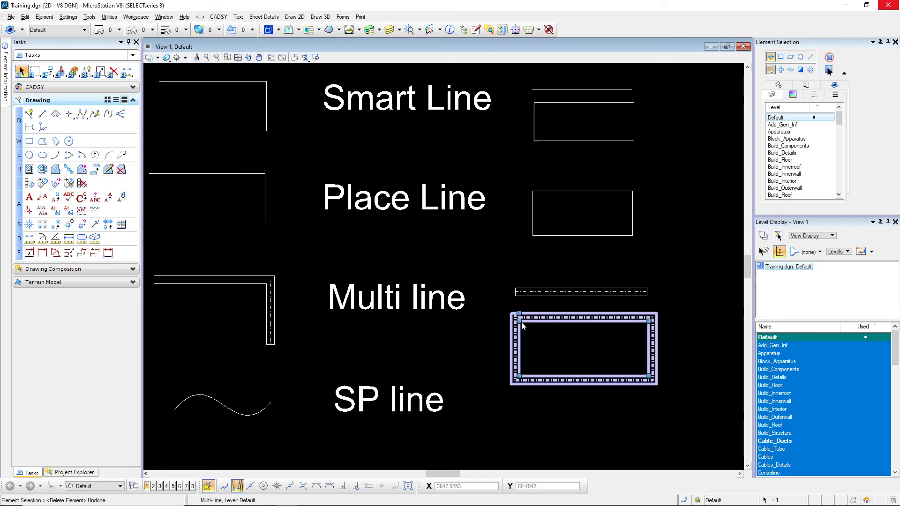
pyautogui.press('Delete')
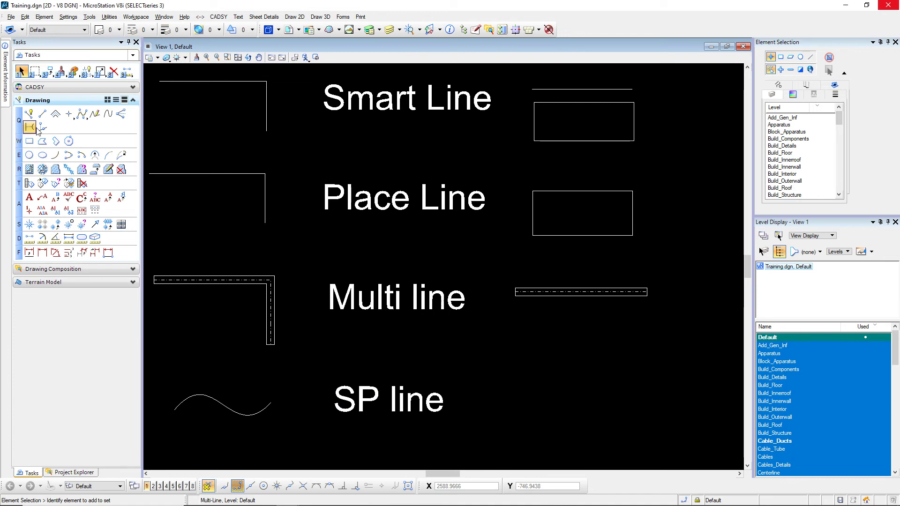
# Draw an open, order 4 B-spline by Points with four control points forming a wave beside the SP line label
pyautogui.click(87, 120)
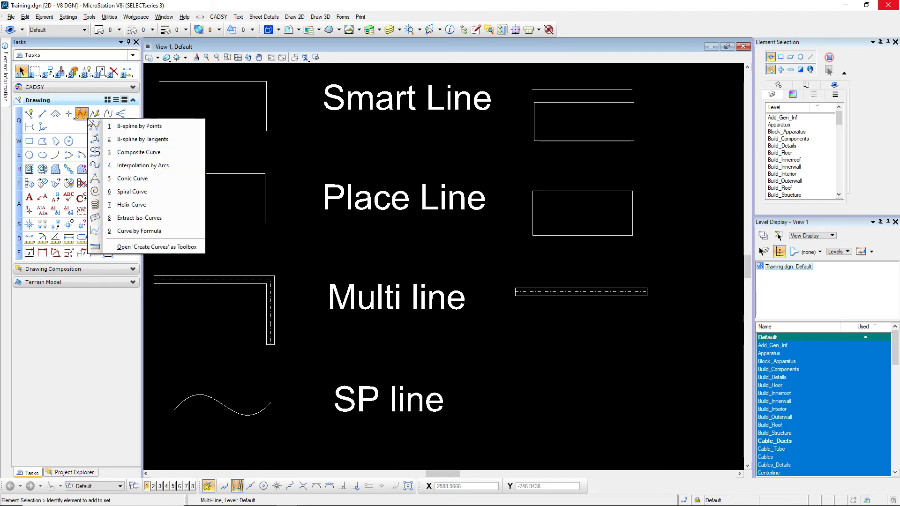
pyautogui.click(150, 132)
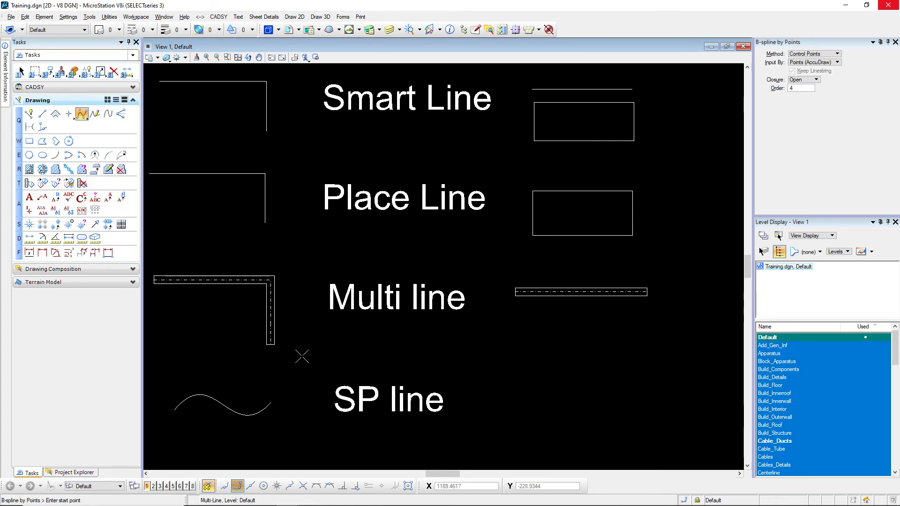
pyautogui.click(521, 387)
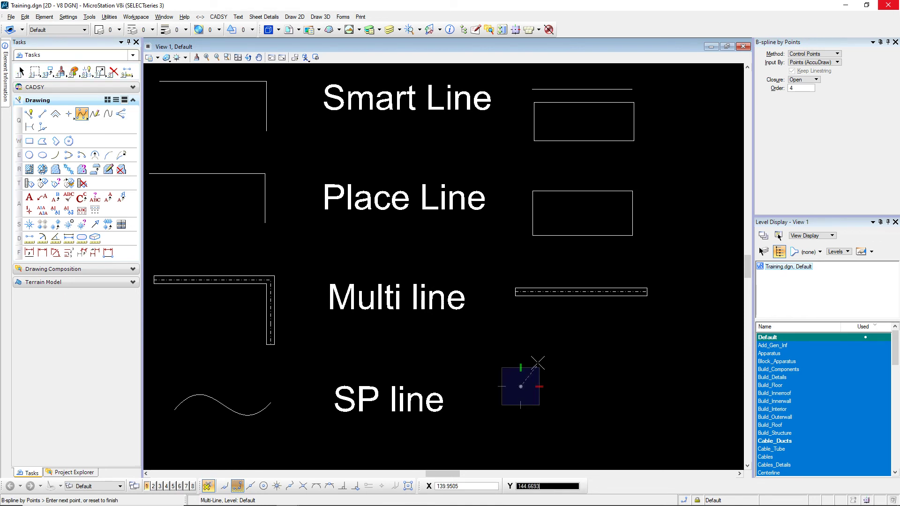
pyautogui.click(546, 344)
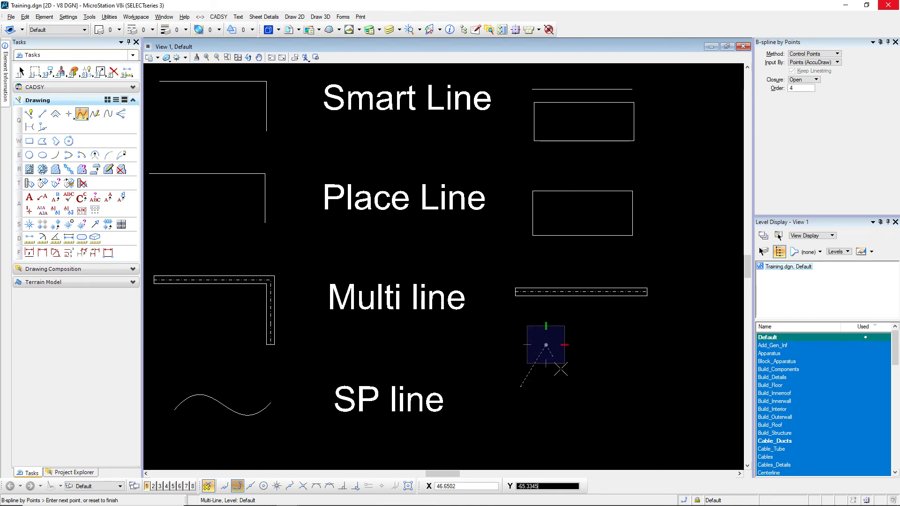
pyautogui.click(590, 425)
pyautogui.click(607, 378)
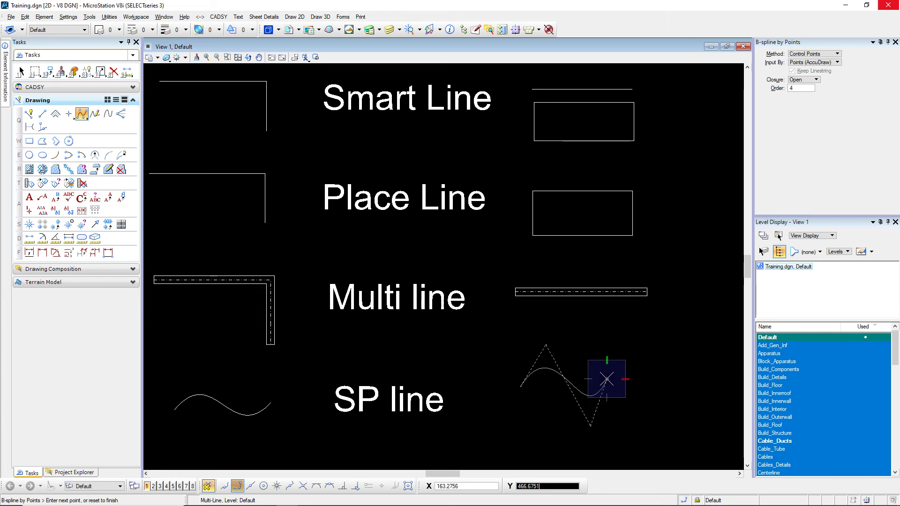
pyautogui.rightClick(607, 379)
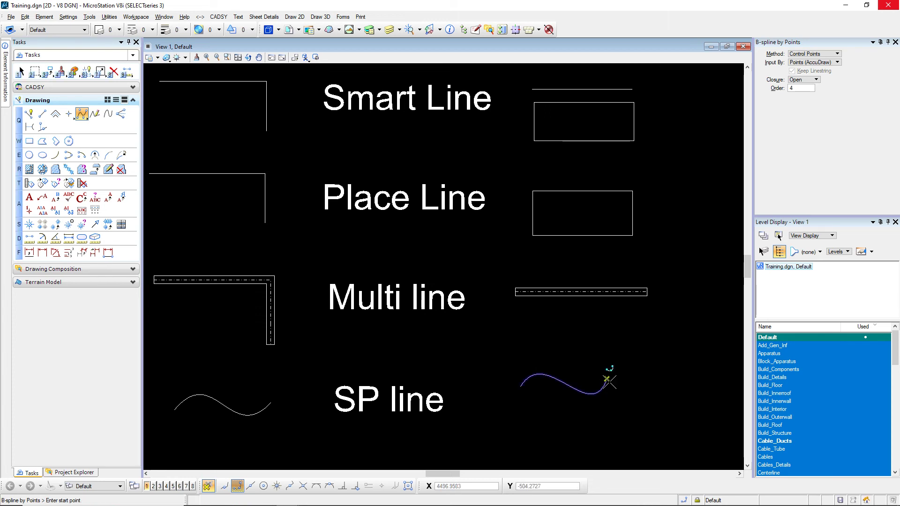
pyautogui.press('Escape')
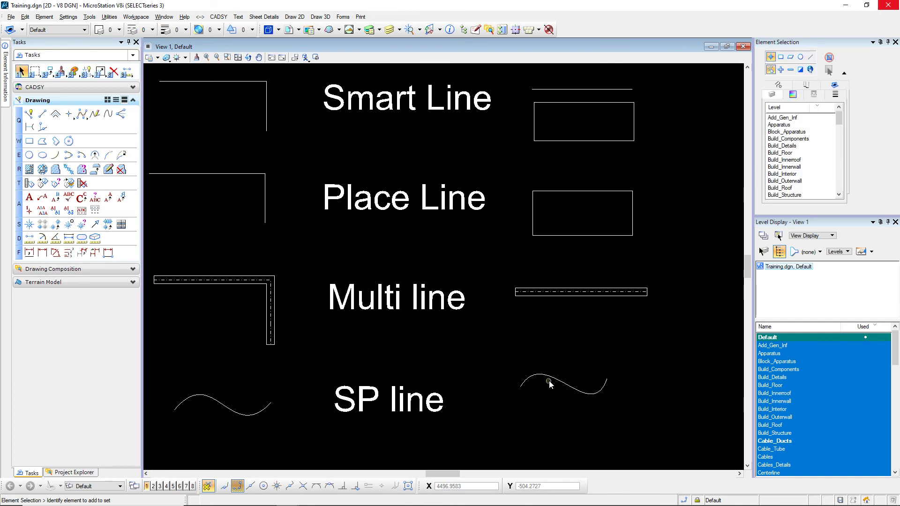
# Reshape the new B-spline by moving its upper control point up, its lower one toward the start, and its end point slightly up
pyautogui.click(535, 376)
pyautogui.moveTo(545, 345); pyautogui.dragTo(548, 321)
pyautogui.moveTo(590, 426); pyautogui.dragTo(575, 426)
pyautogui.moveTo(607, 383); pyautogui.dragTo(612, 371)
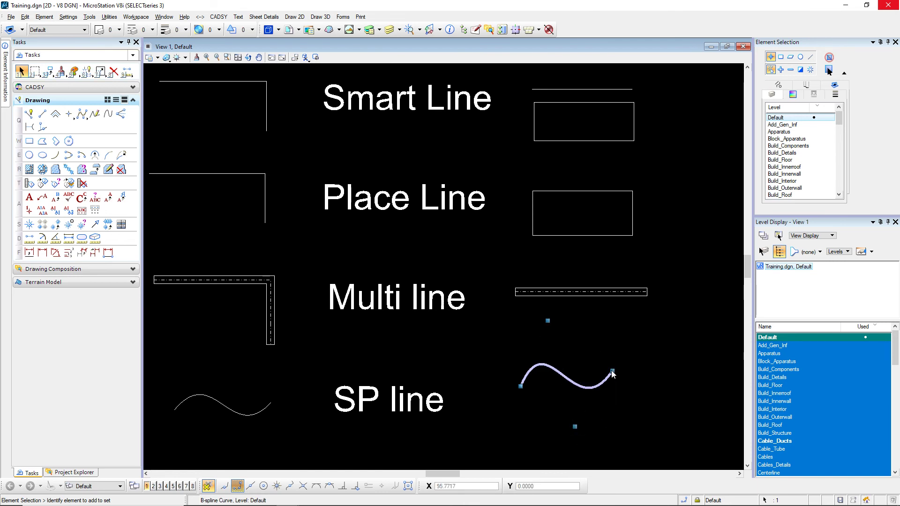
# Examine the available curve creation tools without starting one, and clear the B-spline selection
pyautogui.click(82, 115)
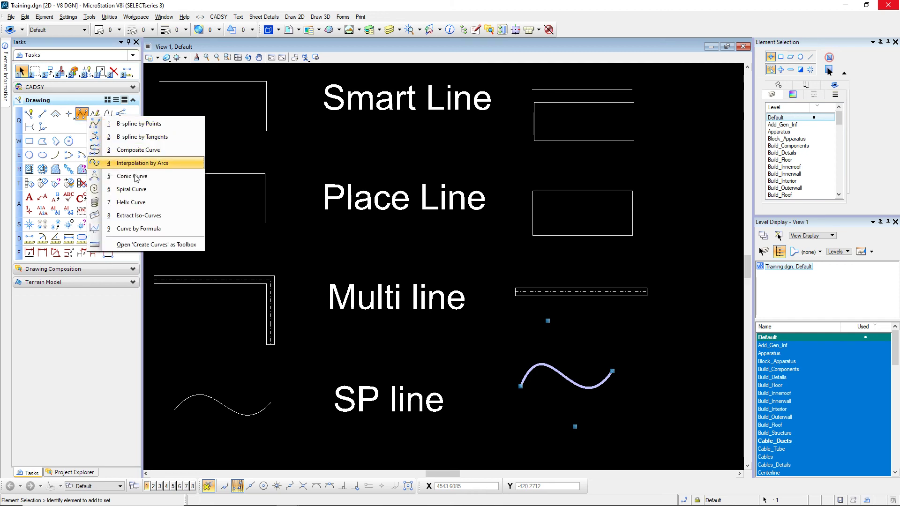
pyautogui.click(429, 151)
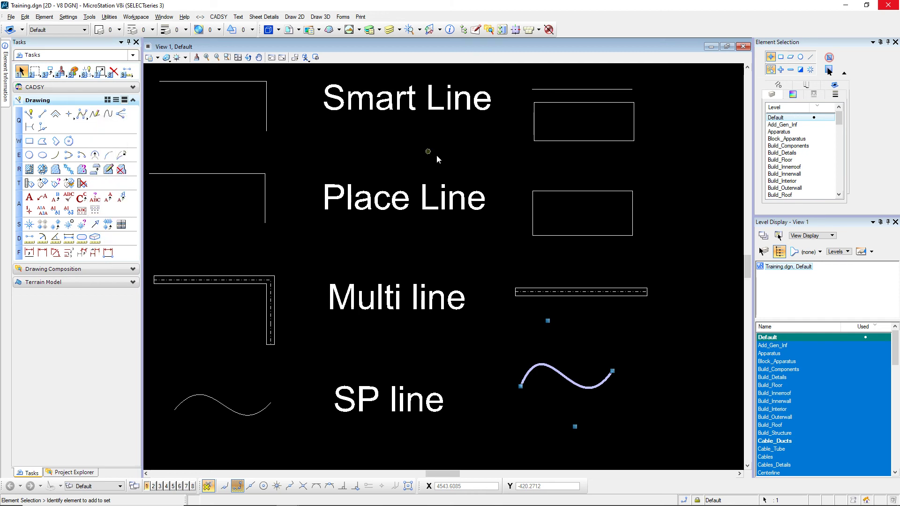
pyautogui.click(581, 417)
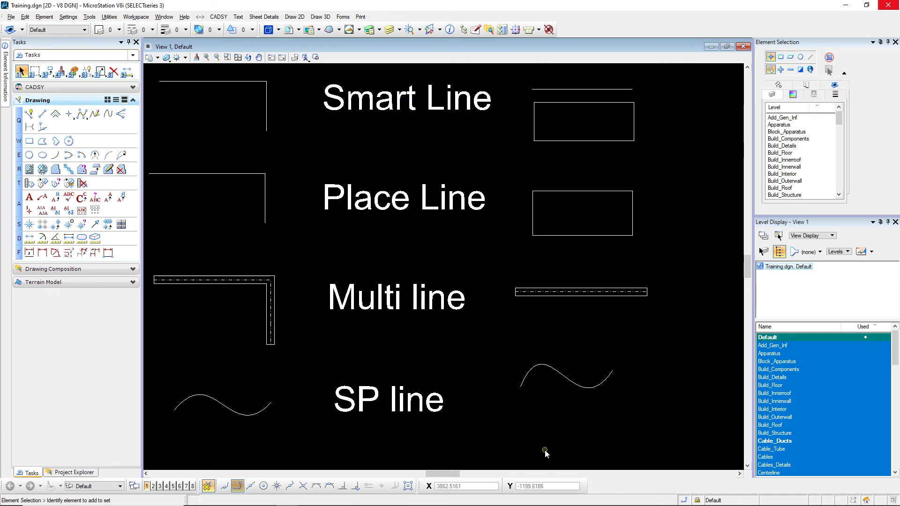
# Delete all the practice lines, rectangles and the curve drawn on the right side of the four labels
pyautogui.moveTo(602, 420); pyautogui.dragTo(530, 79)
pyautogui.press('Delete')
pyautogui.moveTo(639, 282); pyautogui.dragTo(600, 184)
pyautogui.press('Delete')
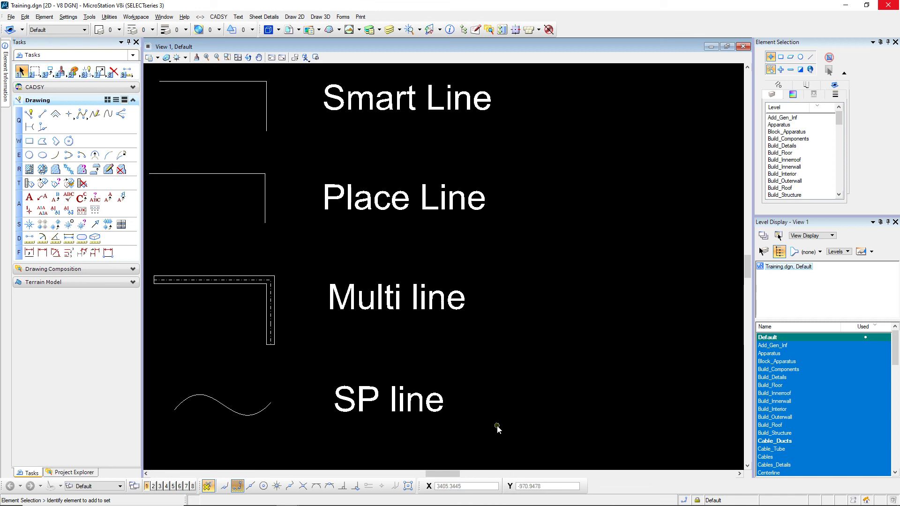
# Delete the four sample lines on the left side of the labels and the Place Line, Multi line and SP line labels
pyautogui.moveTo(496, 438); pyautogui.dragTo(190, 79)
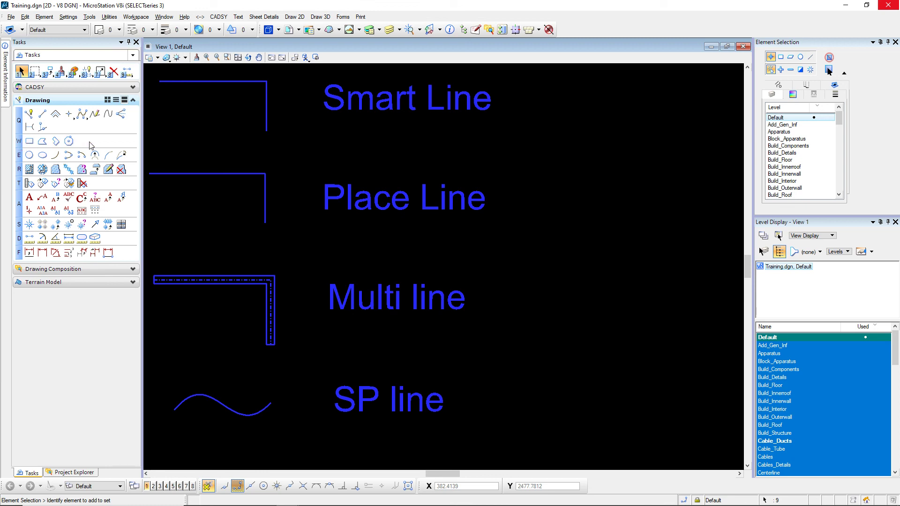
pyautogui.moveTo(276, 415); pyautogui.dragTo(190, 80)
pyautogui.press('Delete')
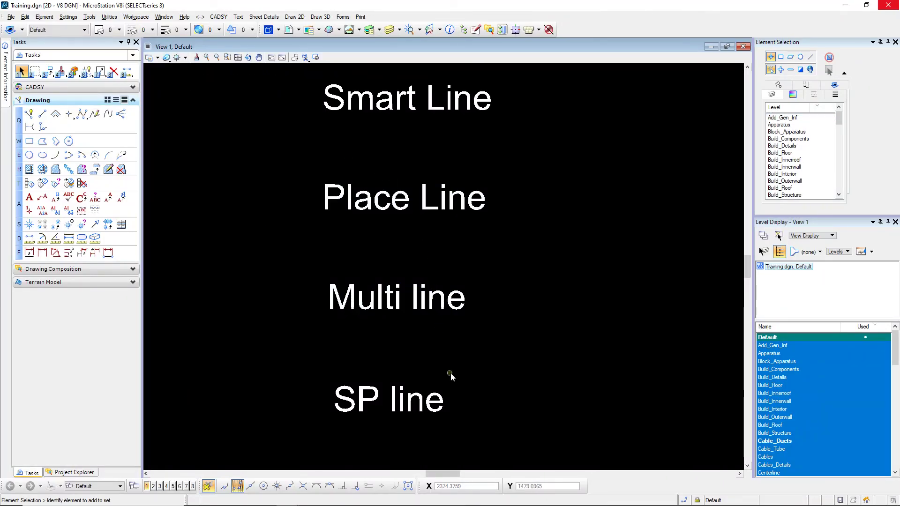
pyautogui.moveTo(456, 446); pyautogui.dragTo(329, 141)
pyautogui.press('Delete')
# Move the Smart Line label down to the middle of the drawing view and change its text to "THANK YOU!"
pyautogui.moveTo(380, 116); pyautogui.dragTo(407, 289)
pyautogui.doubleClick(402, 273)
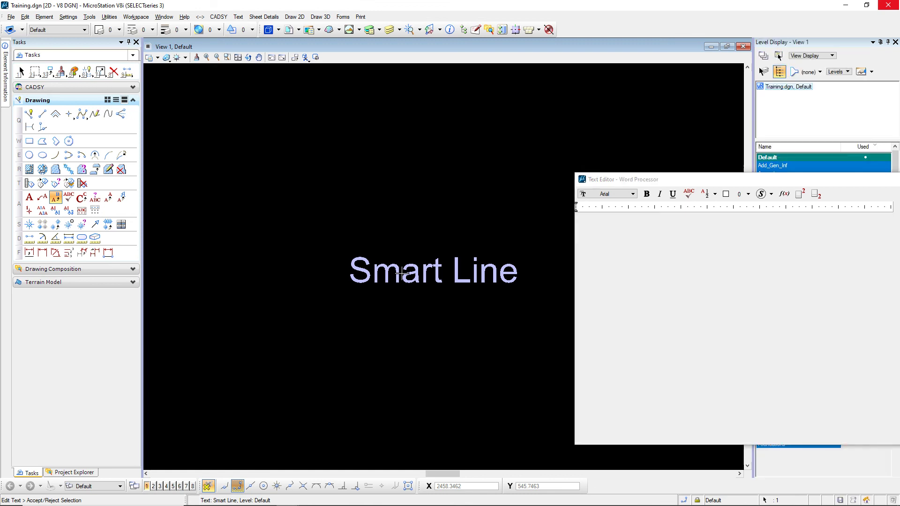
pyautogui.click(402, 275)
pyautogui.click(451, 356)
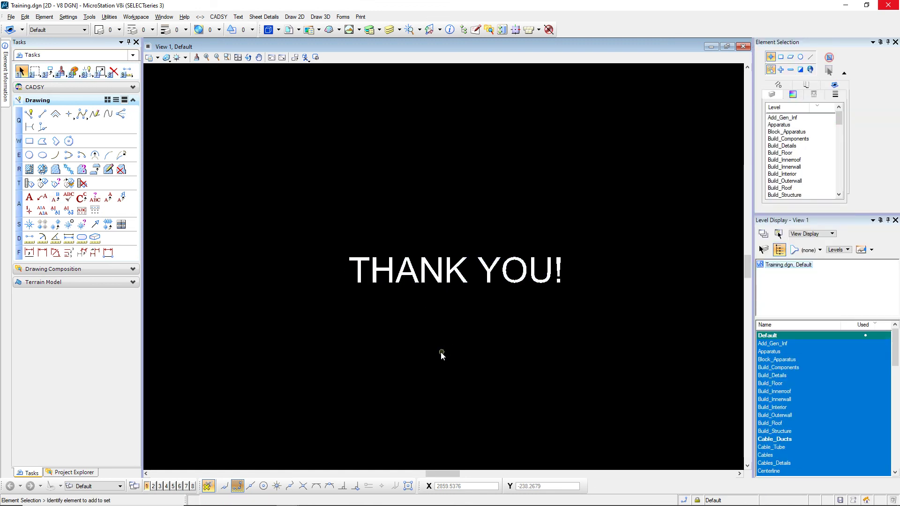